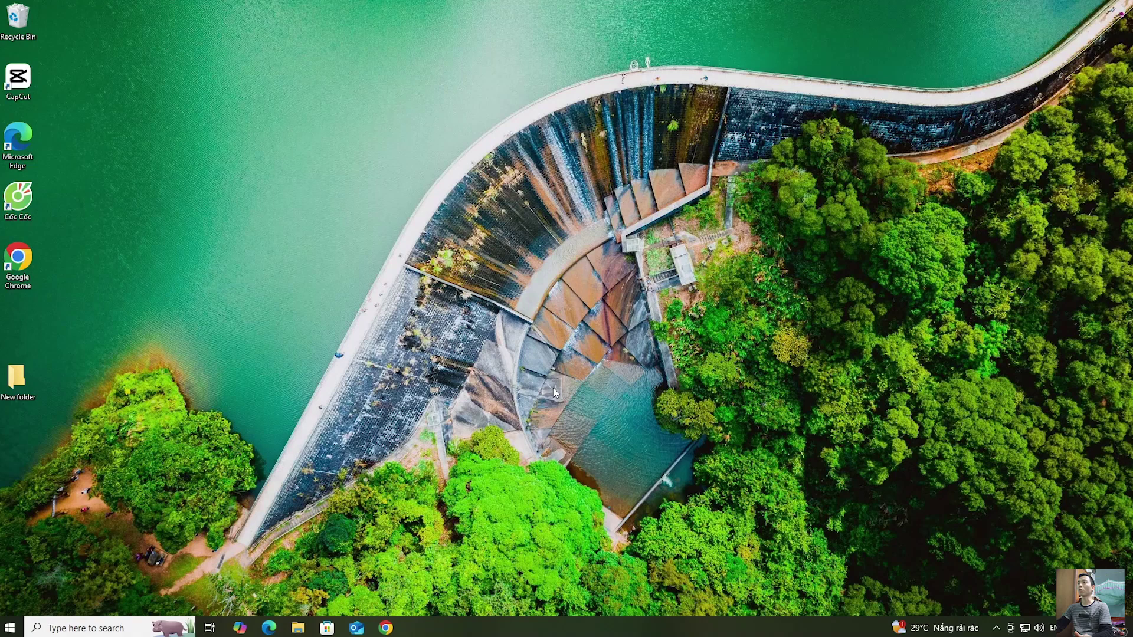
- From the Steam store in Chrome, download the Windows installer SteamSetup.exe via Install Steam
{"action": "left_click", "coordinate": [386, 629]}
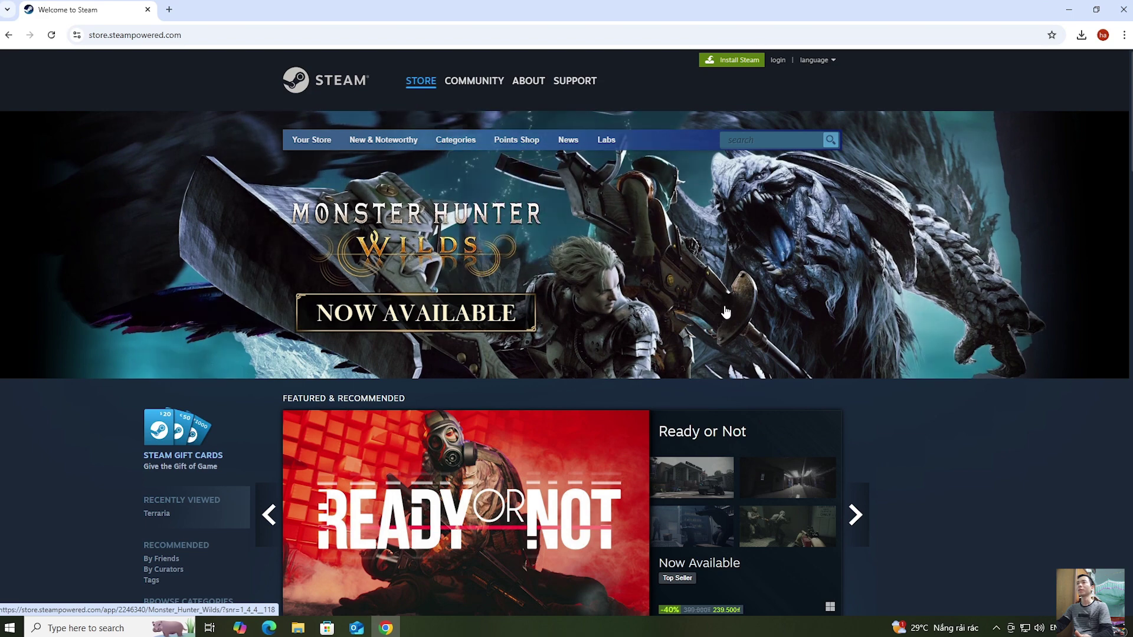
{"action": "left_click", "coordinate": [725, 62]}
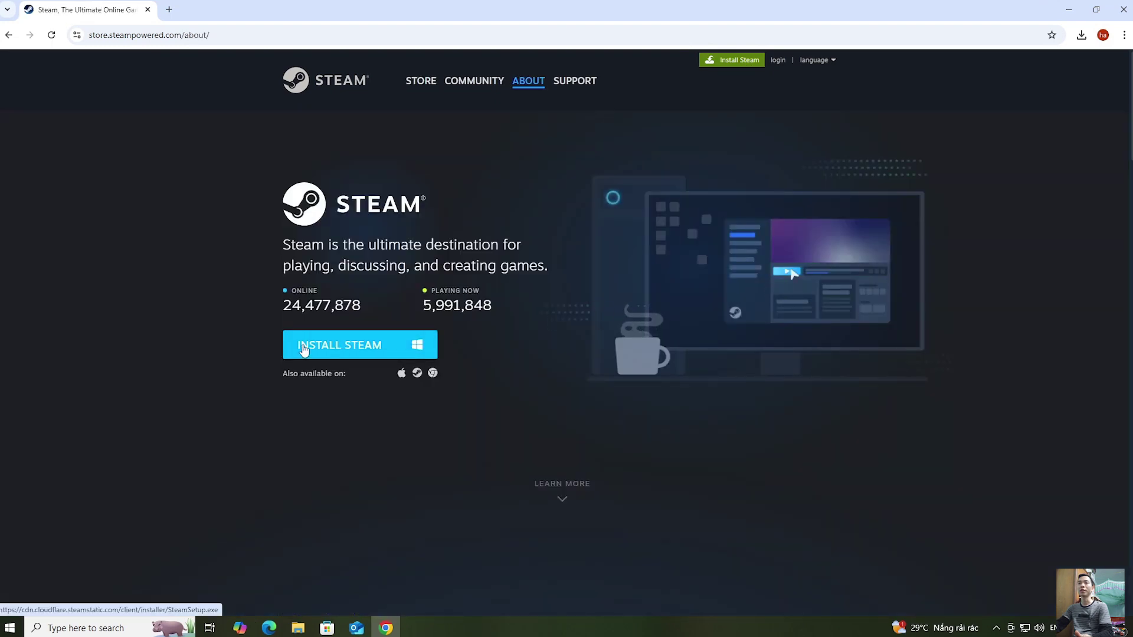
{"action": "left_click", "coordinate": [354, 348]}
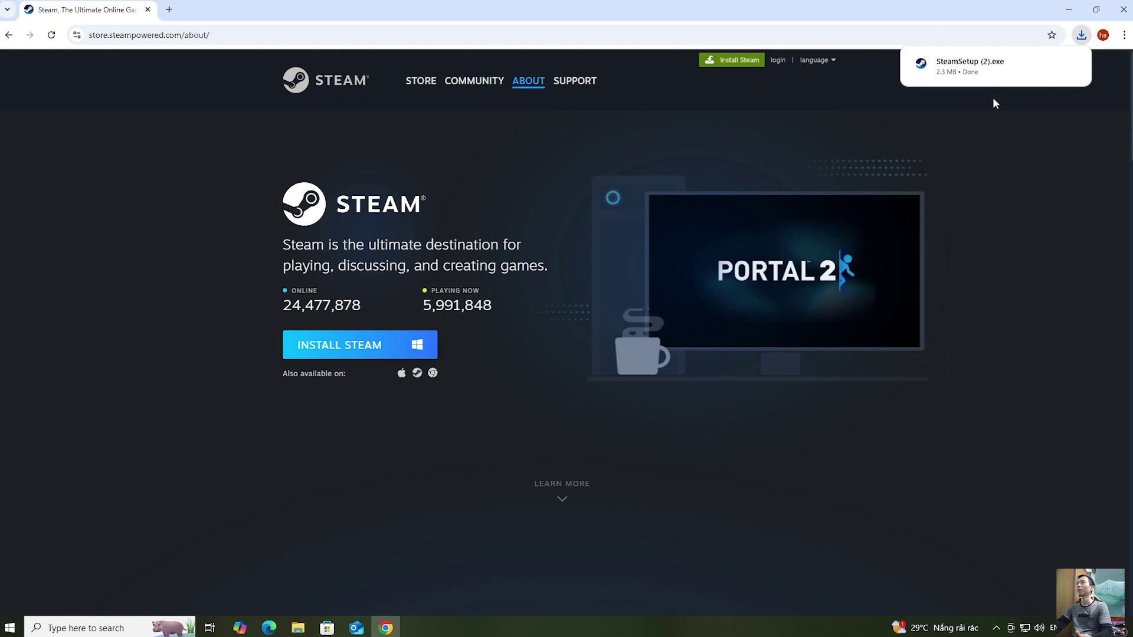
{"action": "mouse_move", "coordinate": [969, 66]}
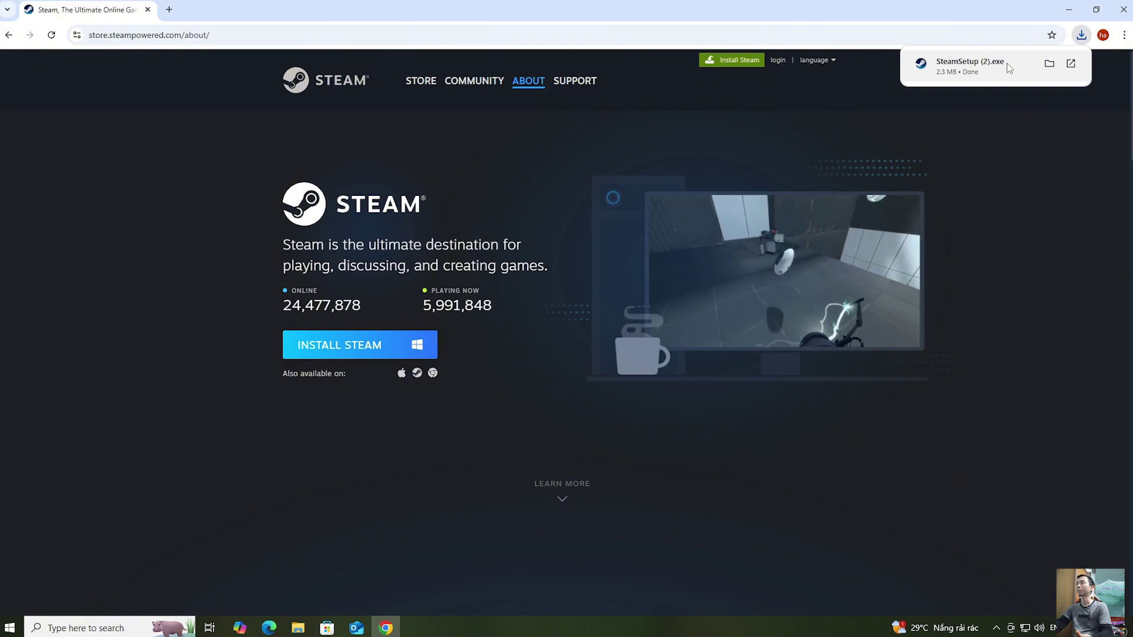
- Run SteamSetup, approve the UAC prompt, install in English to the default folder, and launch Steam
{"action": "left_click", "coordinate": [970, 62]}
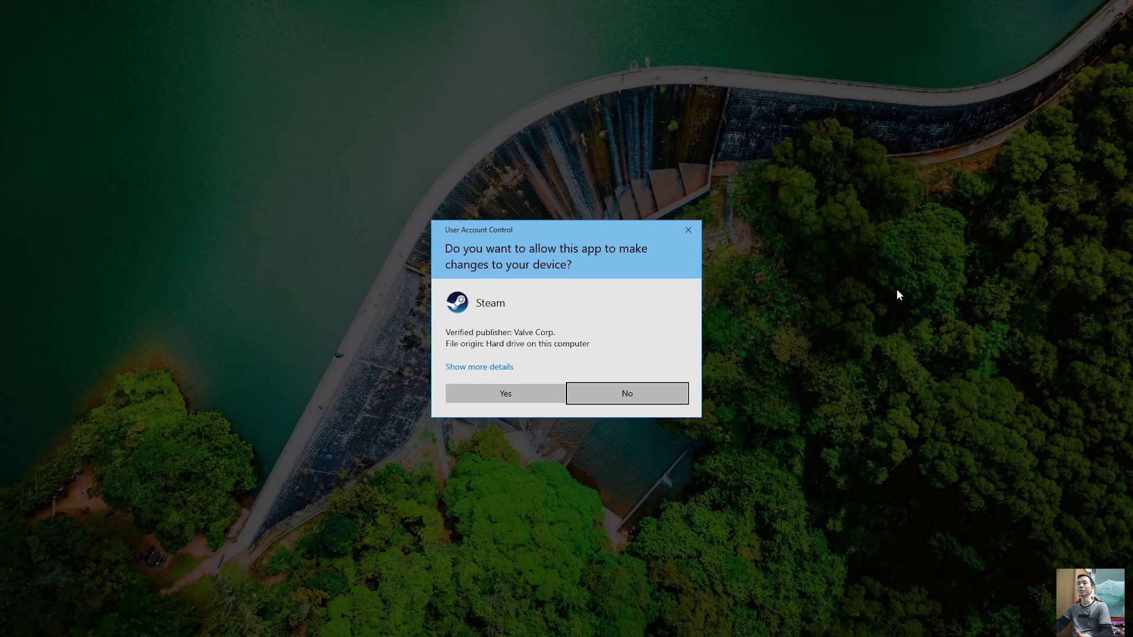
{"action": "left_click", "coordinate": [530, 400]}
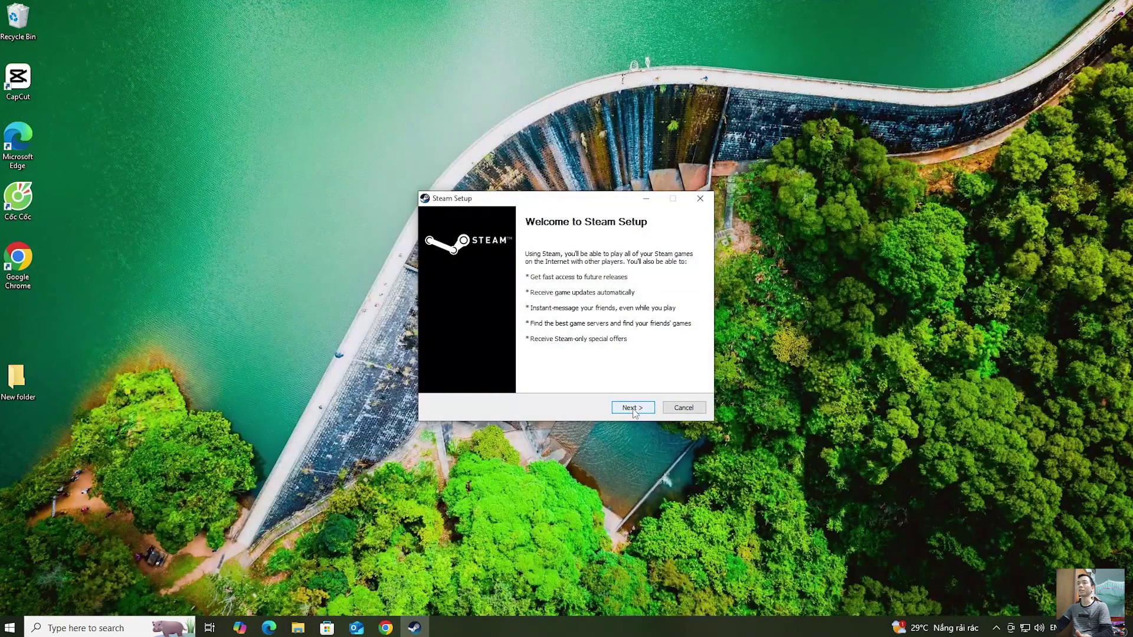
{"action": "left_click", "coordinate": [634, 410]}
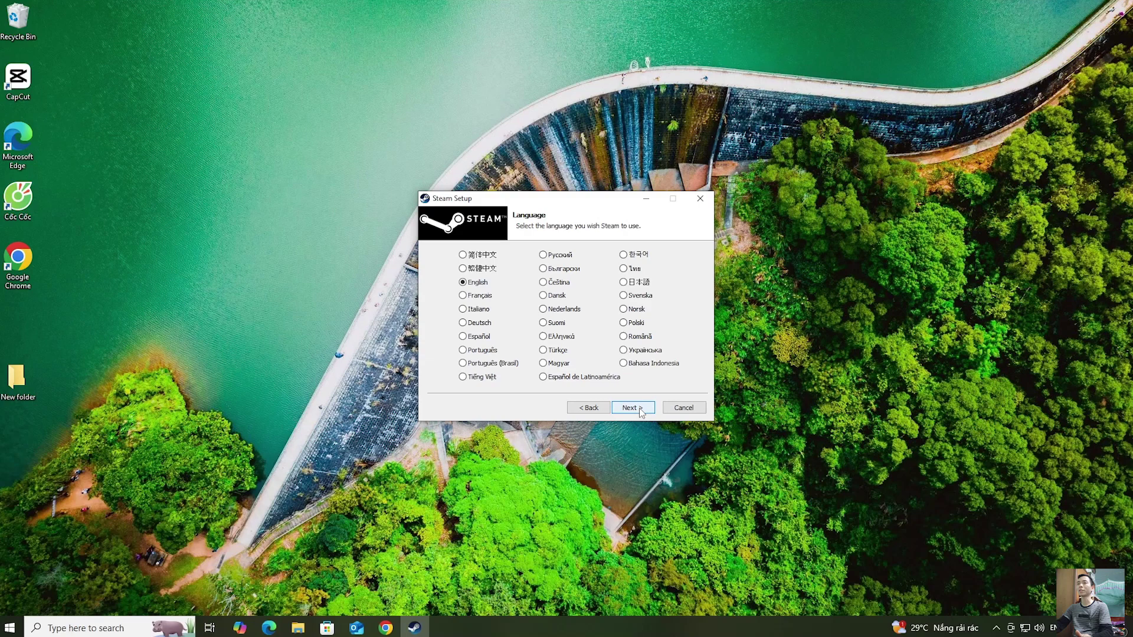
{"action": "left_click", "coordinate": [639, 408]}
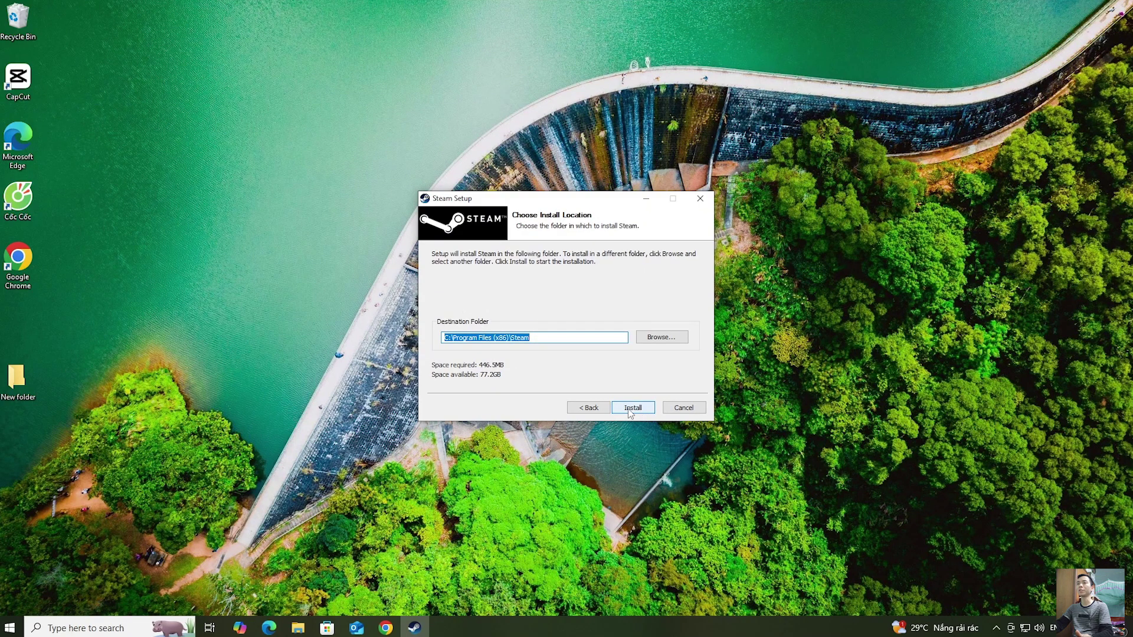
{"action": "left_click", "coordinate": [640, 408]}
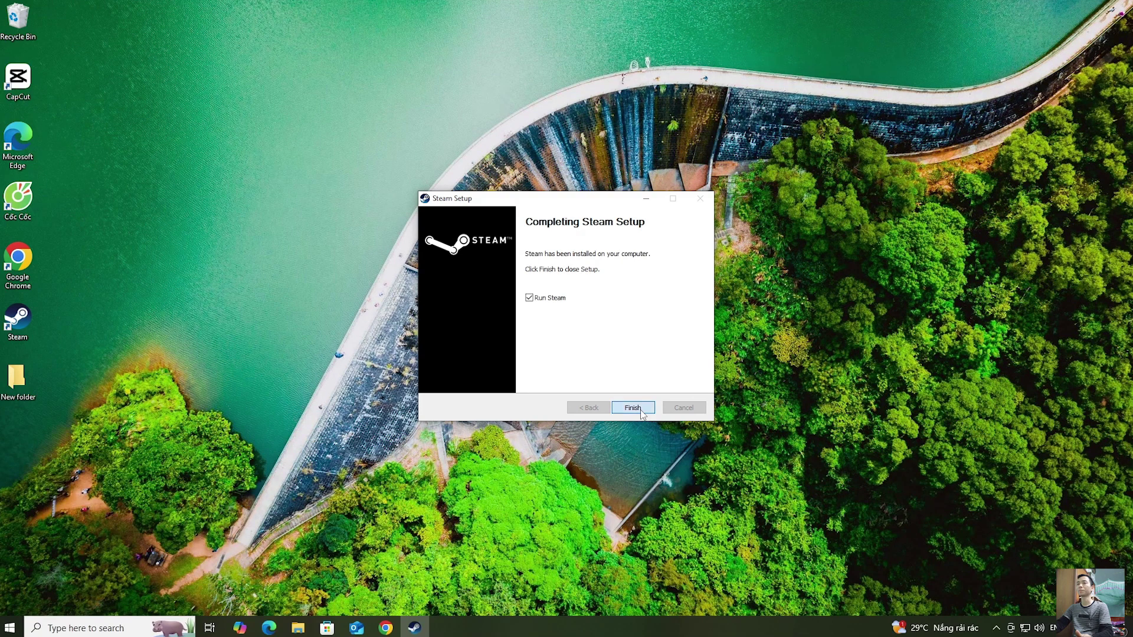
{"action": "left_click", "coordinate": [642, 413]}
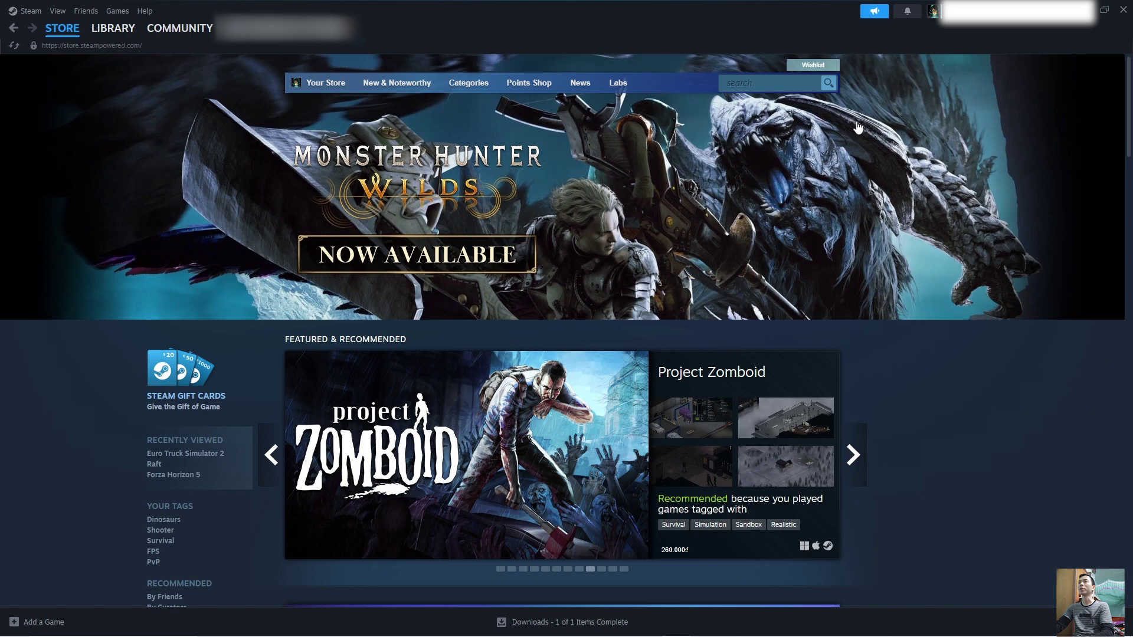
- Search the store for 'LEFT 4 DEAD 2' and open the Left 4 Dead 2 suggestion
{"action": "left_click", "coordinate": [766, 83]}
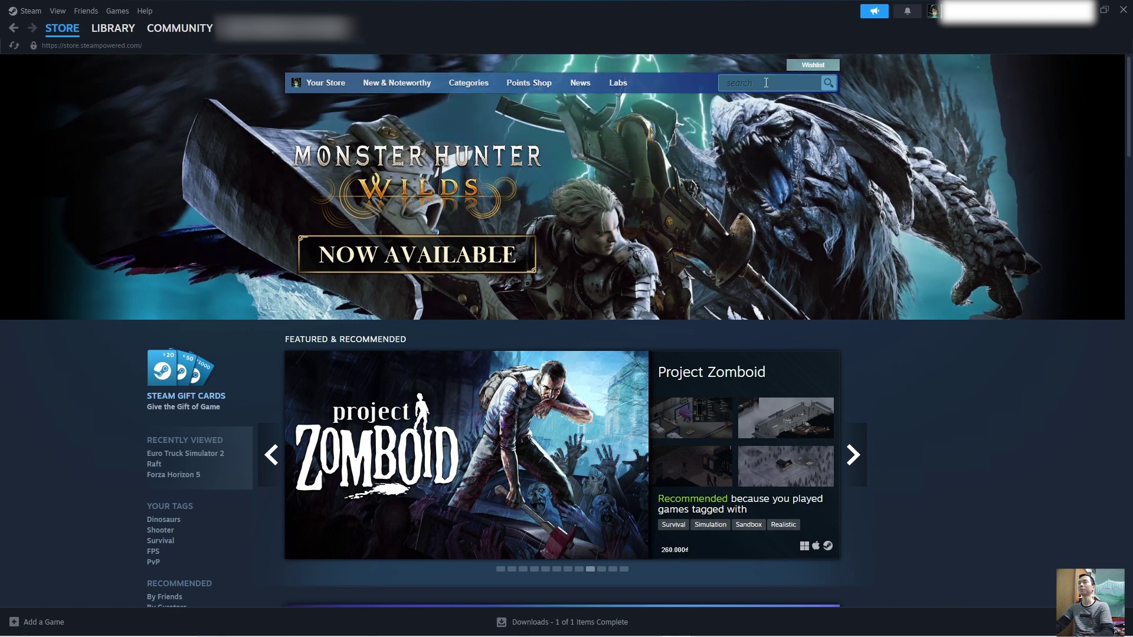
{"action": "type", "text": "LEFT 4 DEAD 2"}
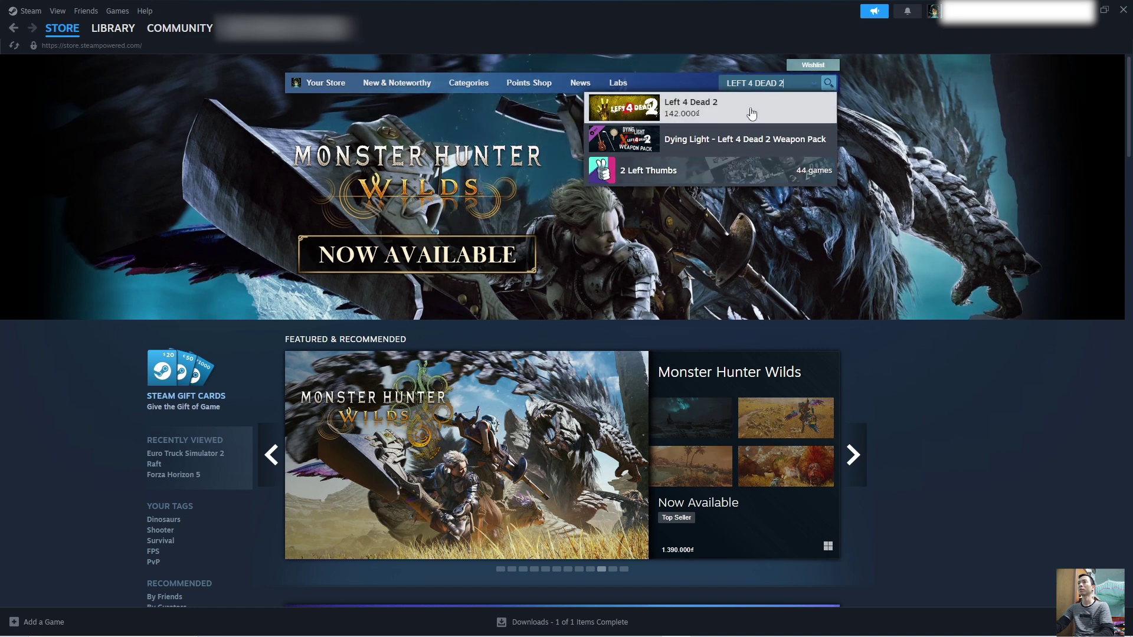
{"action": "left_click", "coordinate": [752, 112]}
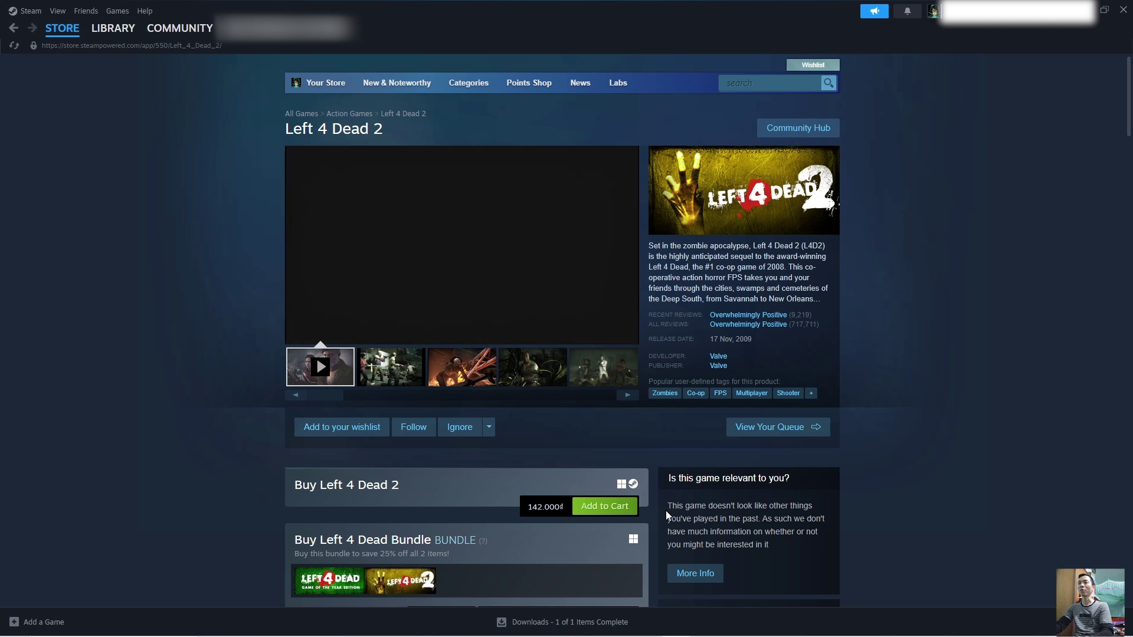
- Add Left 4 Dead 2 to the cart, continue to payment, then switch to the Library
{"action": "left_click", "coordinate": [620, 509]}
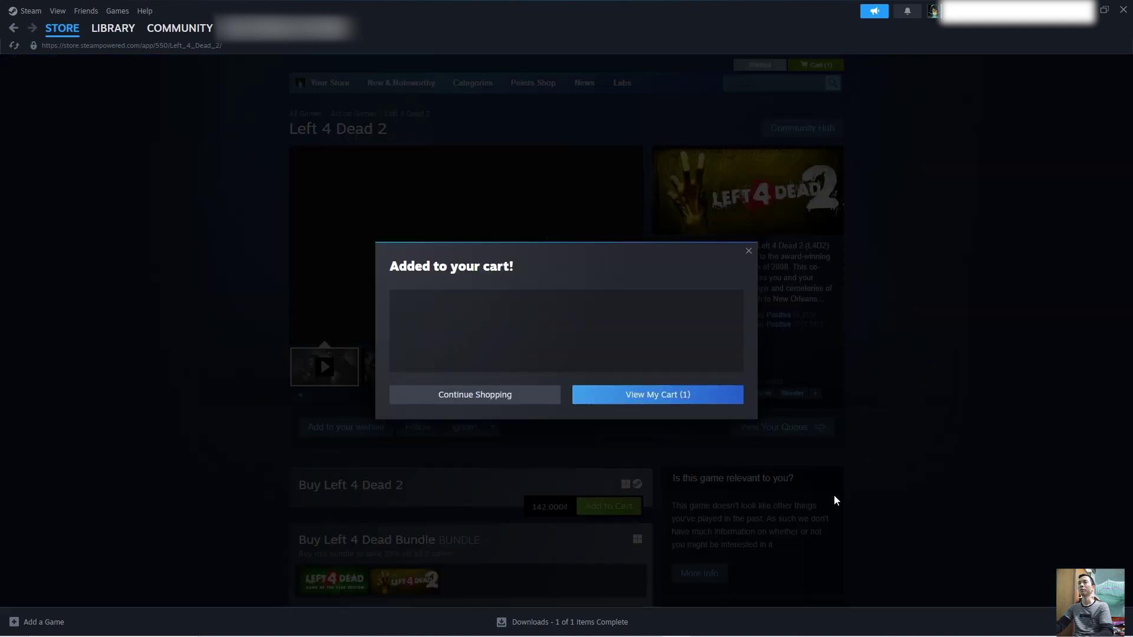
{"action": "left_click", "coordinate": [683, 400]}
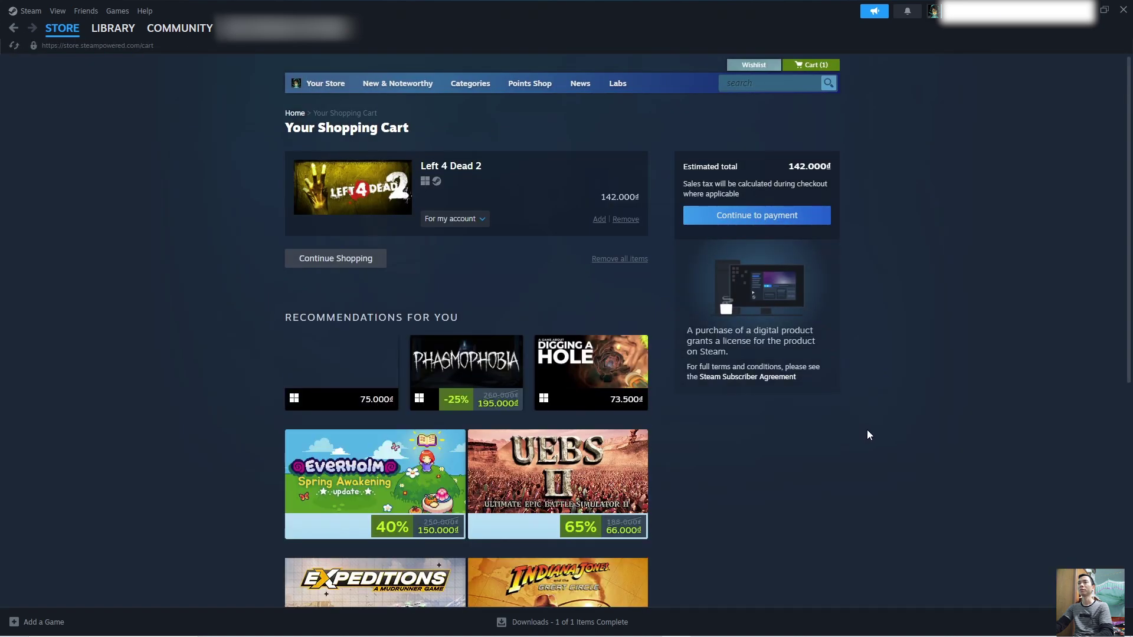
{"action": "left_click", "coordinate": [788, 219]}
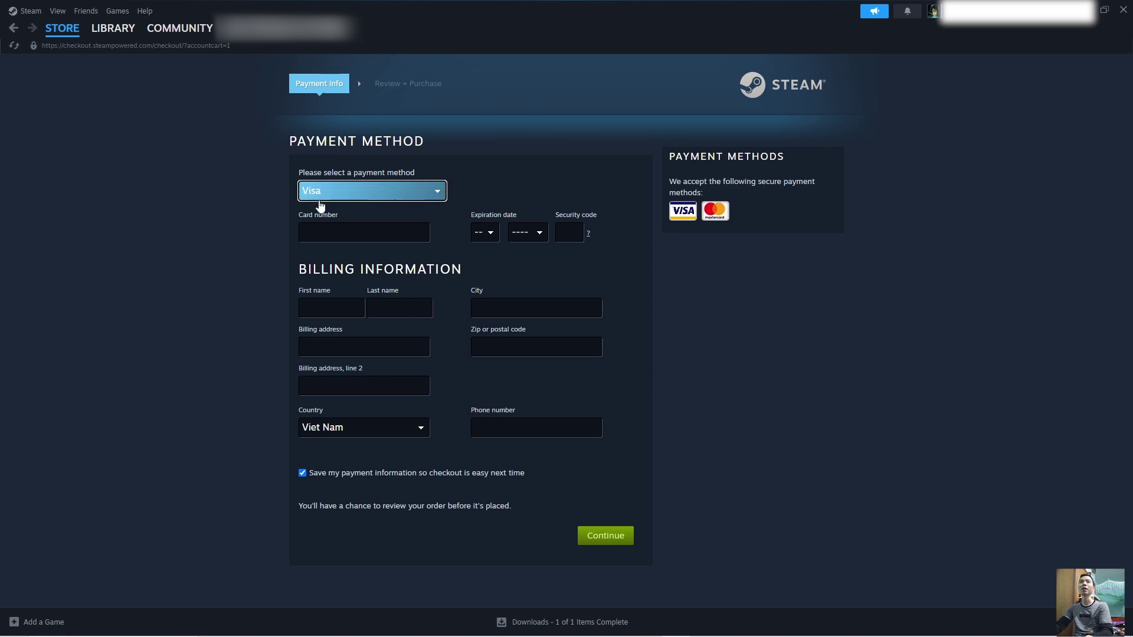
{"action": "mouse_move", "coordinate": [112, 27]}
{"action": "left_click", "coordinate": [124, 35]}
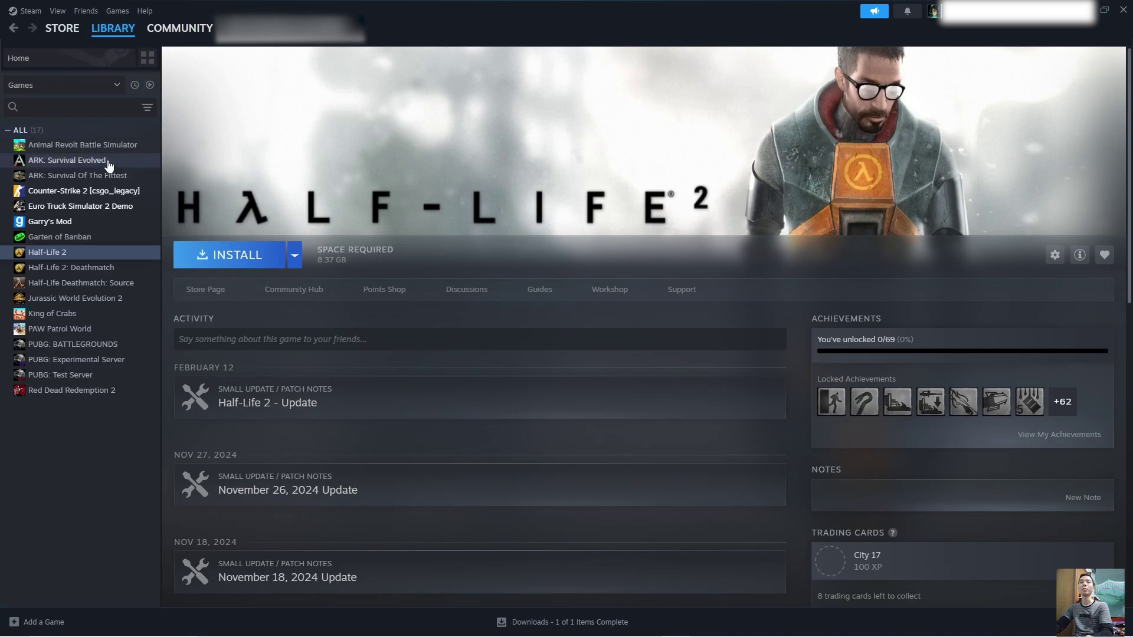
- Select Half-Life 2: Deathmatch in the Library sidebar to show its 3.18 GB install page
{"action": "left_click", "coordinate": [60, 268]}
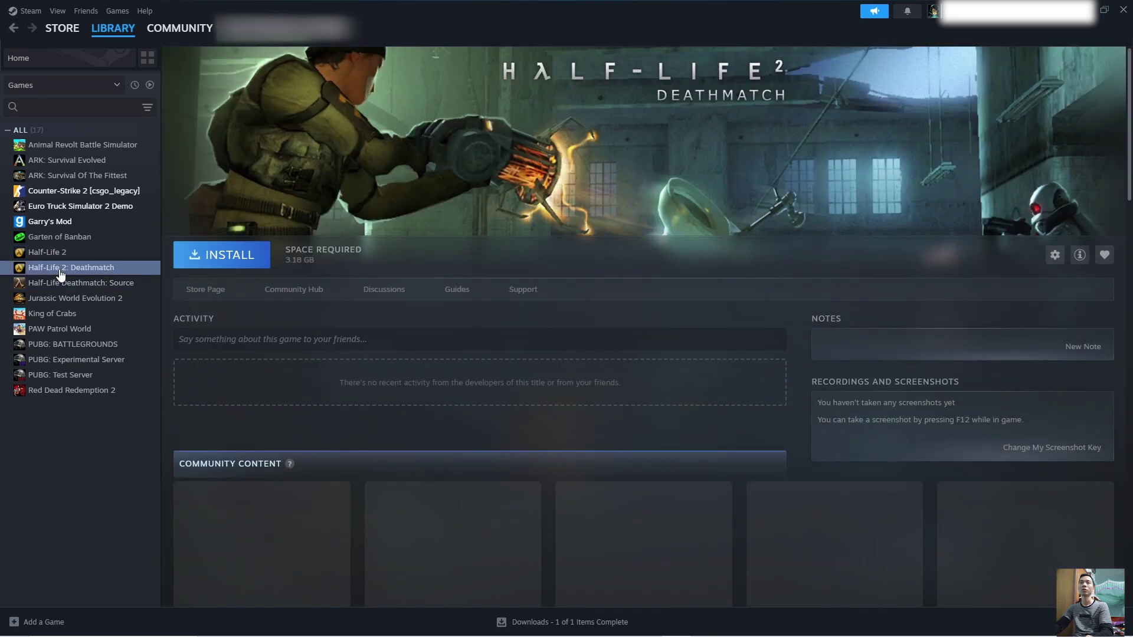